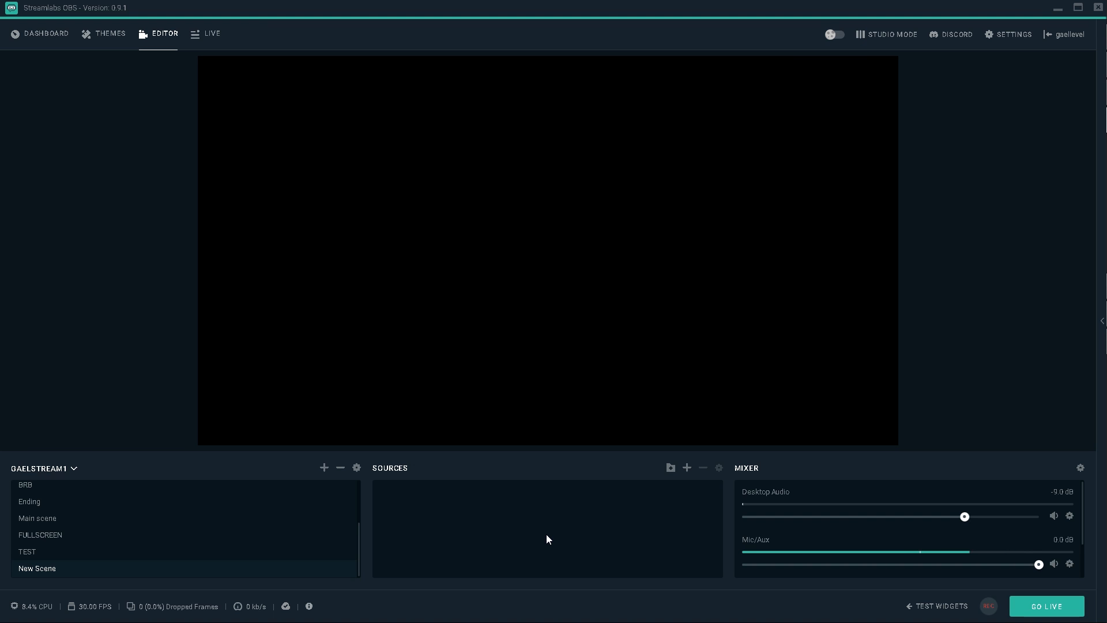
{"action": "left_click", "coordinate": [686, 469]}
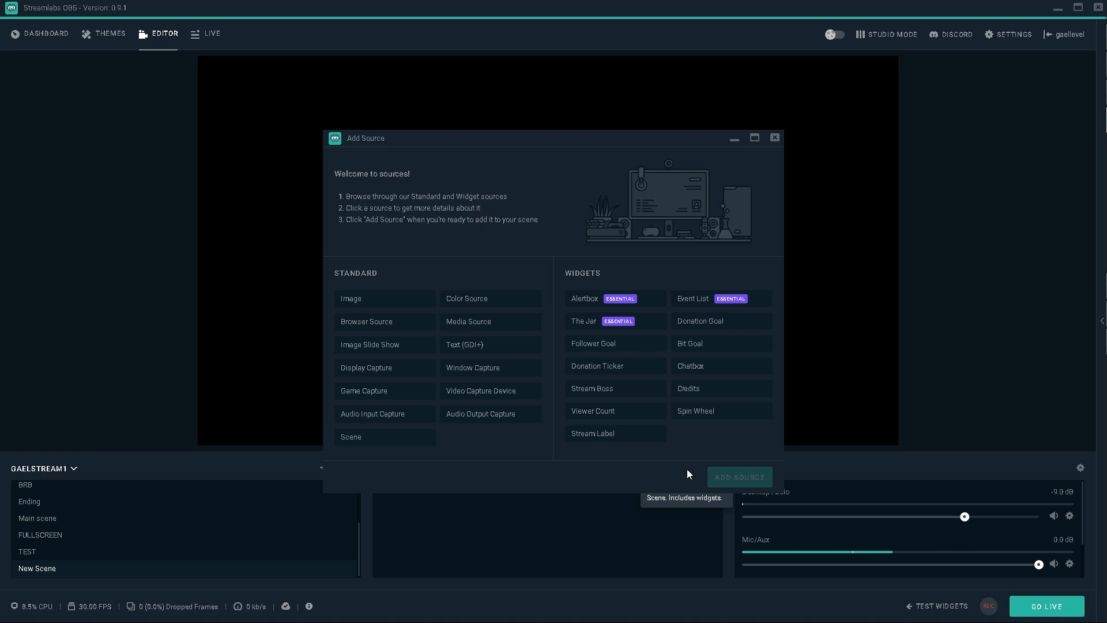
{"action": "double_click", "coordinate": [360, 299]}
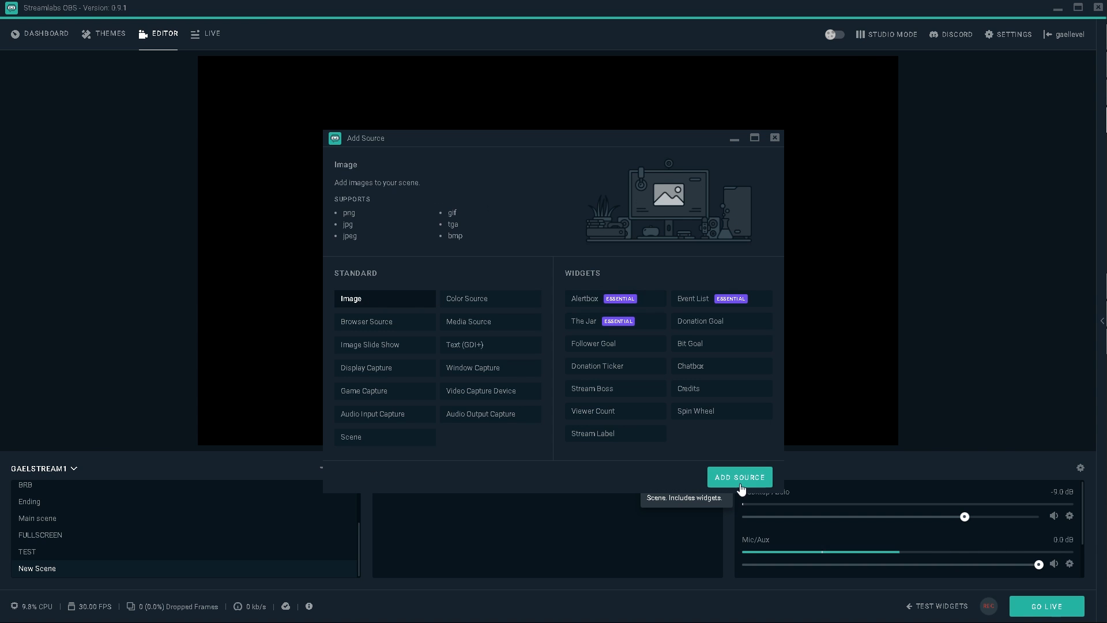
{"action": "left_click", "coordinate": [657, 279]}
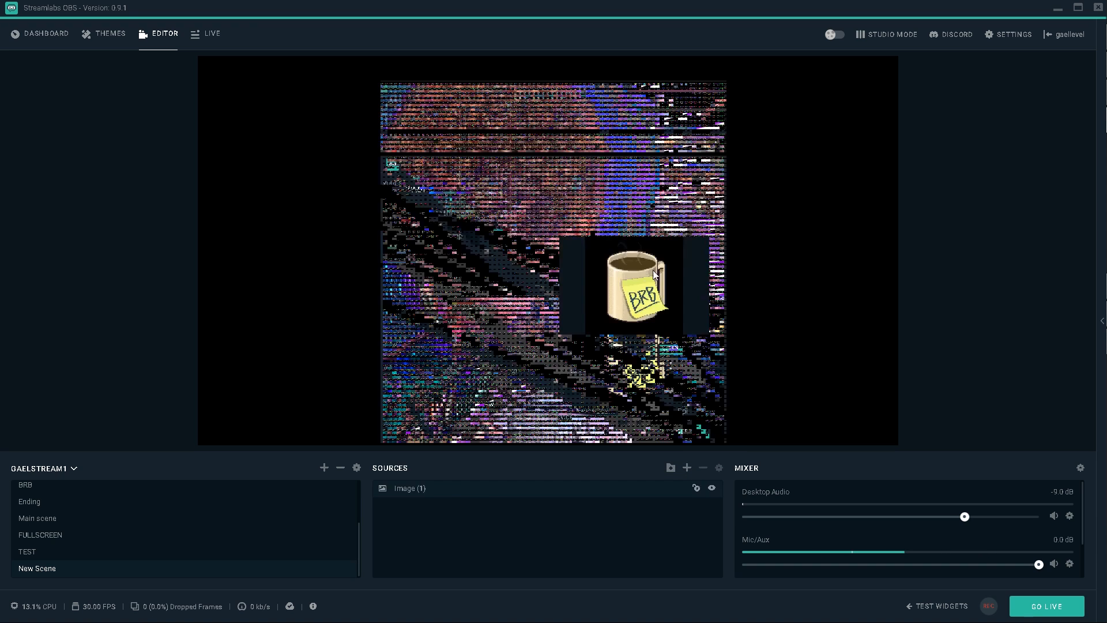
{"action": "left_click", "coordinate": [694, 238]}
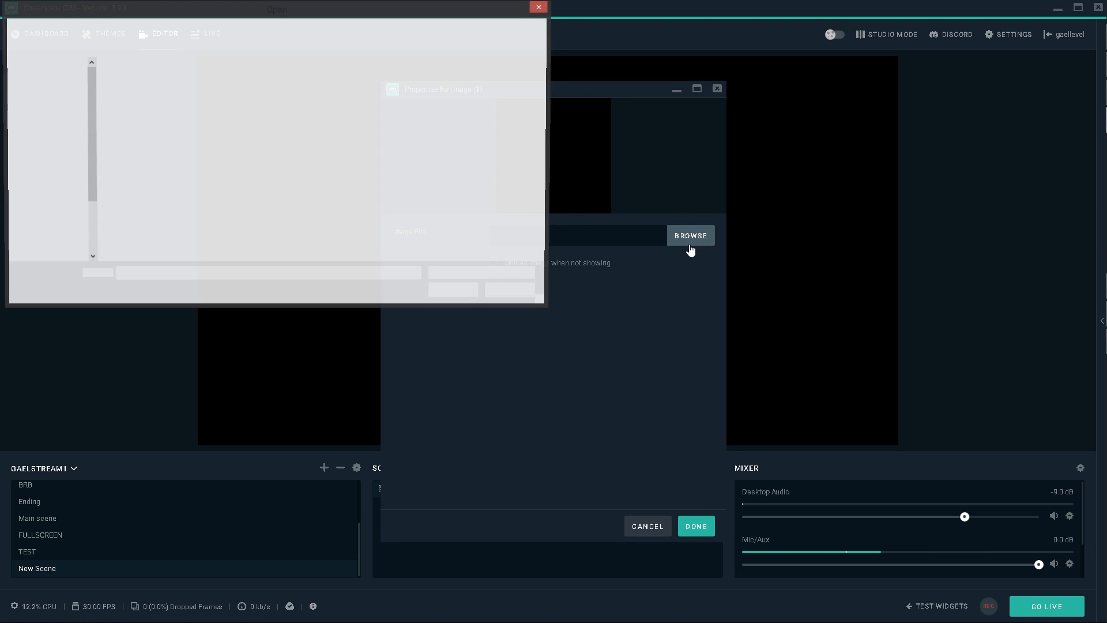
{"action": "left_click", "coordinate": [540, 8]}
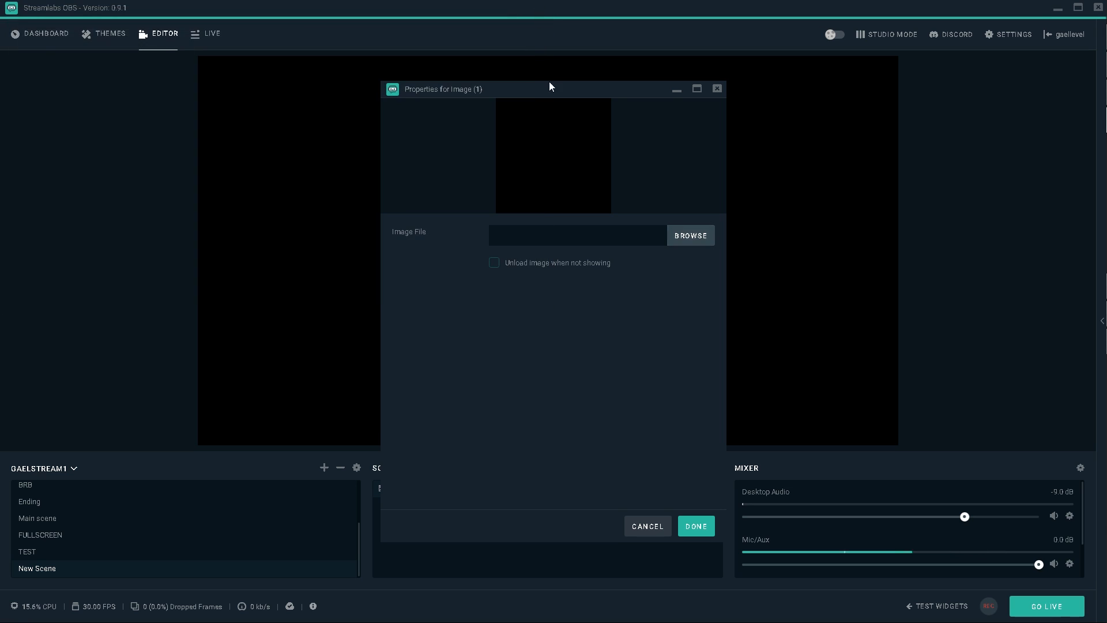
{"action": "left_click", "coordinate": [717, 90]}
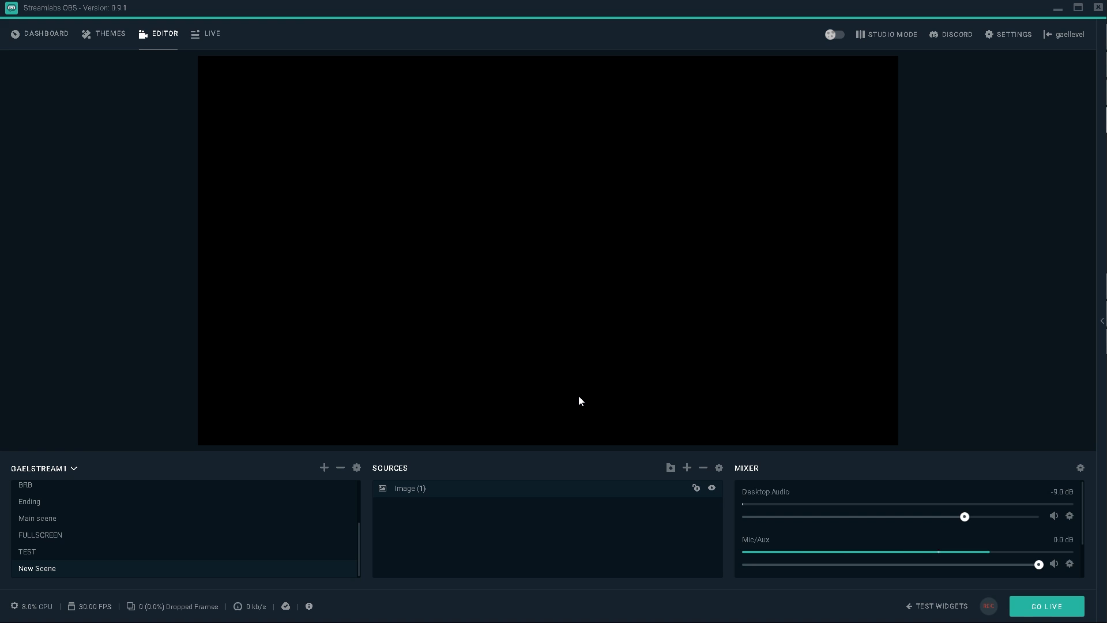
{"action": "left_click", "coordinate": [703, 468]}
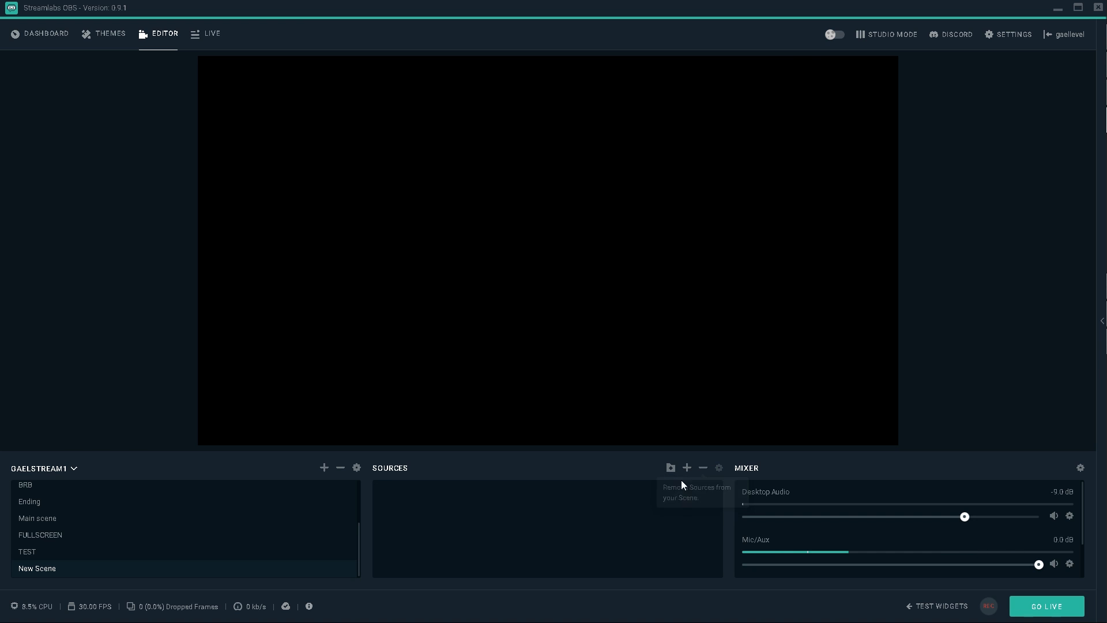
Step: Add a new media source named Media Source (1) to New Scene
{"action": "left_click", "coordinate": [686, 468]}
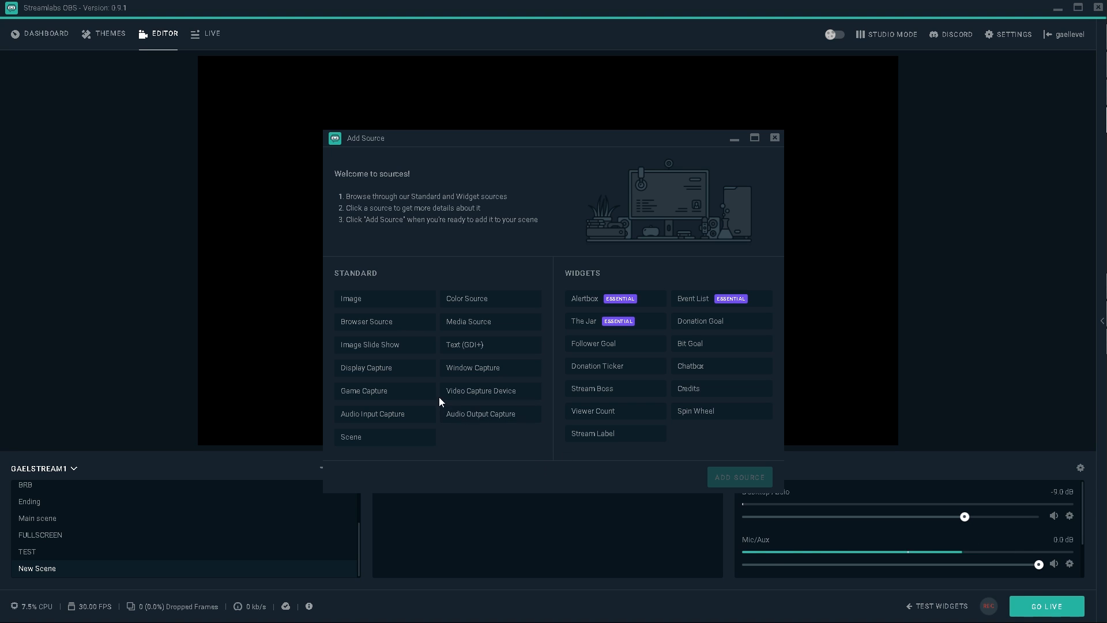
{"action": "left_click", "coordinate": [497, 324]}
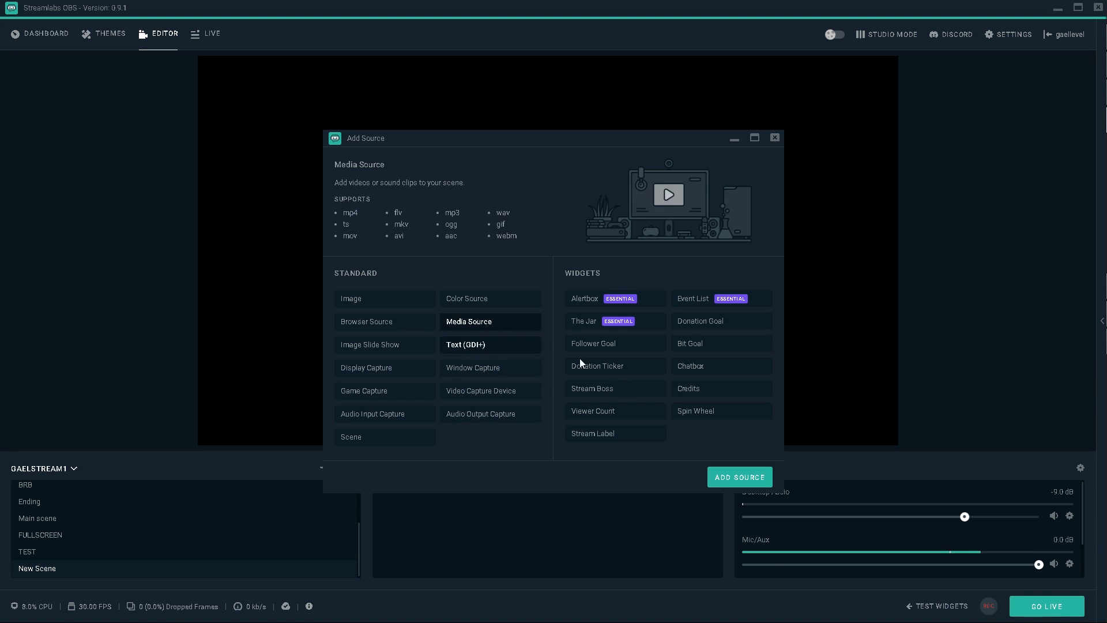
{"action": "left_click", "coordinate": [725, 478]}
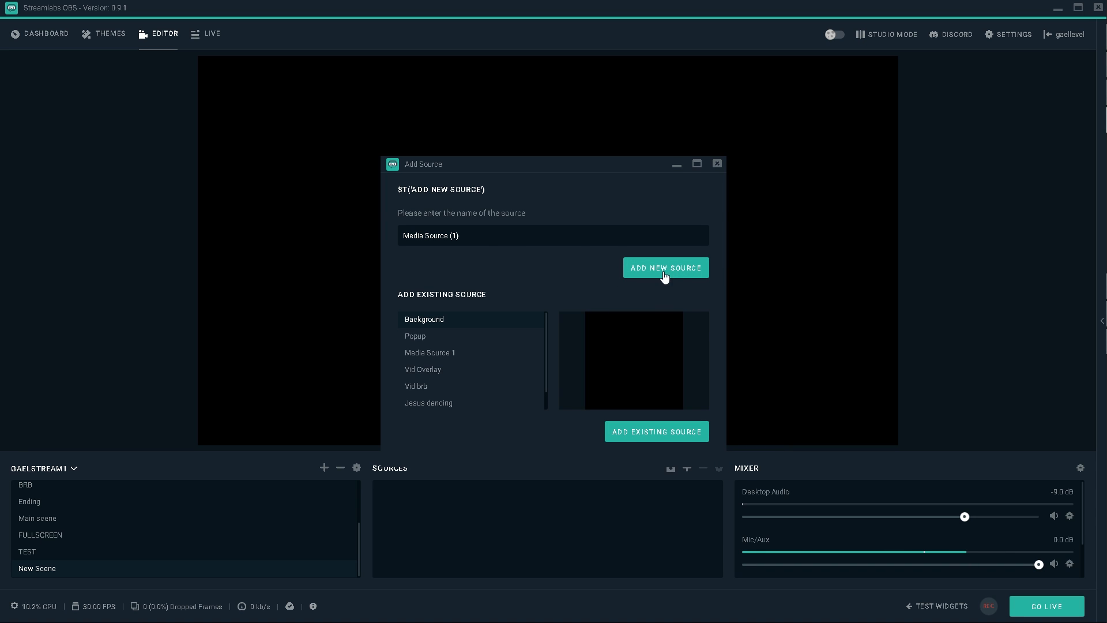
{"action": "left_click", "coordinate": [664, 276]}
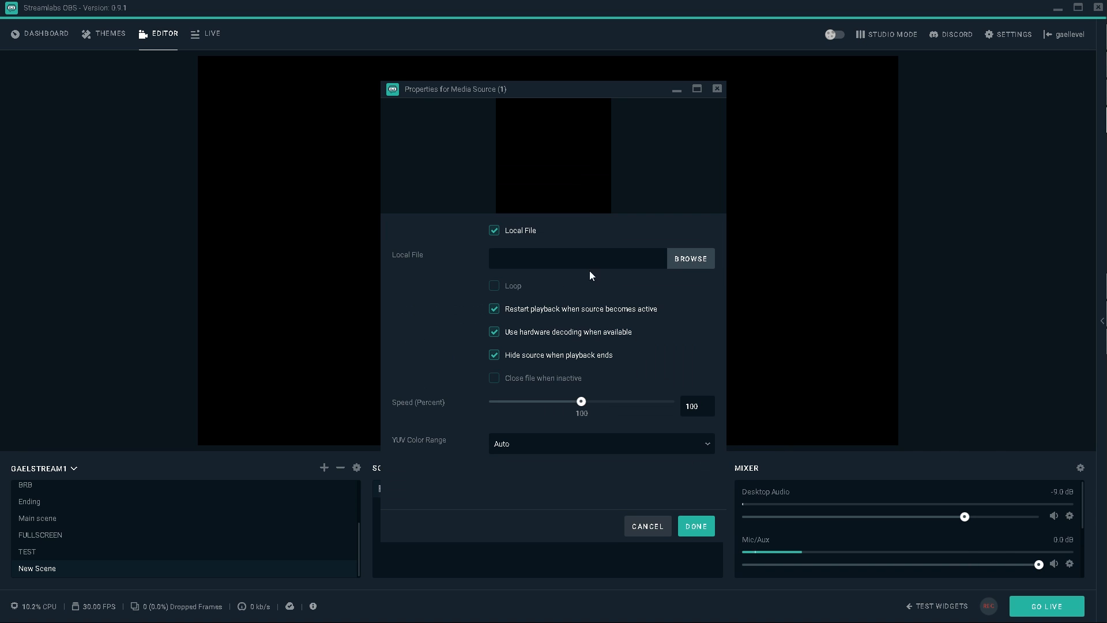
Step: Load RawCat.mov from the AE EXP folder into the media source and turn on looping
{"action": "left_click", "coordinate": [686, 266]}
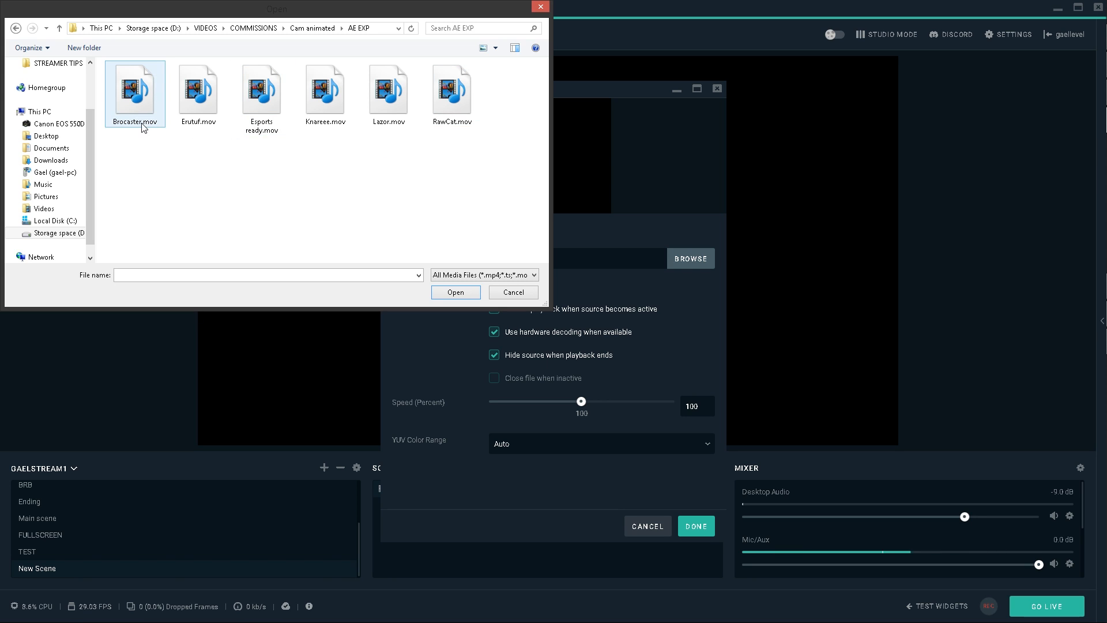
{"action": "left_click", "coordinate": [135, 78]}
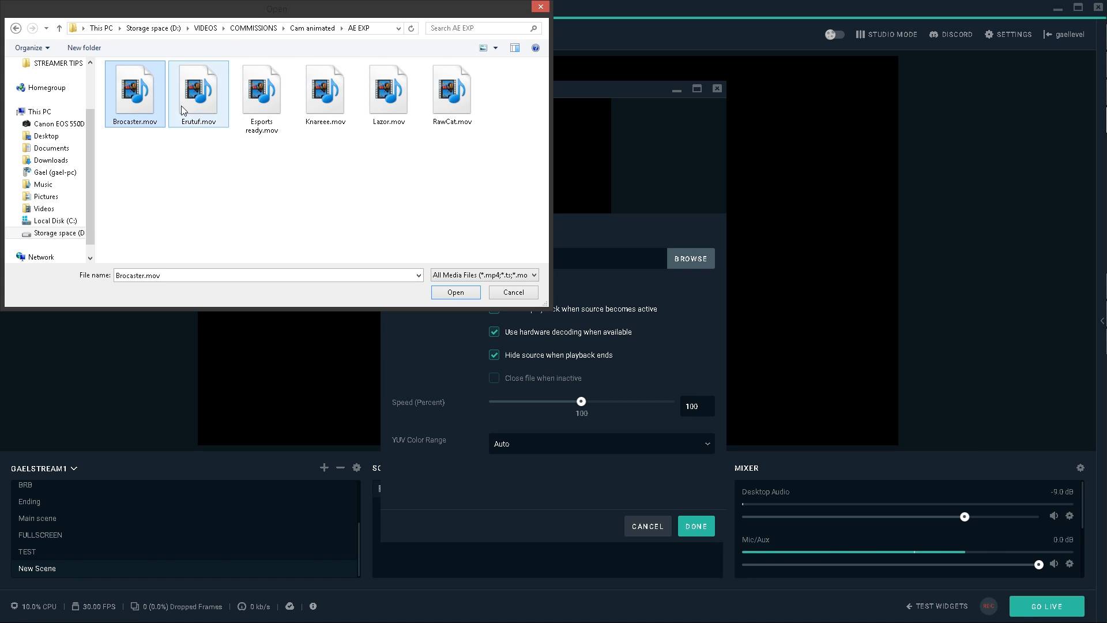
{"action": "left_click", "coordinate": [457, 103]}
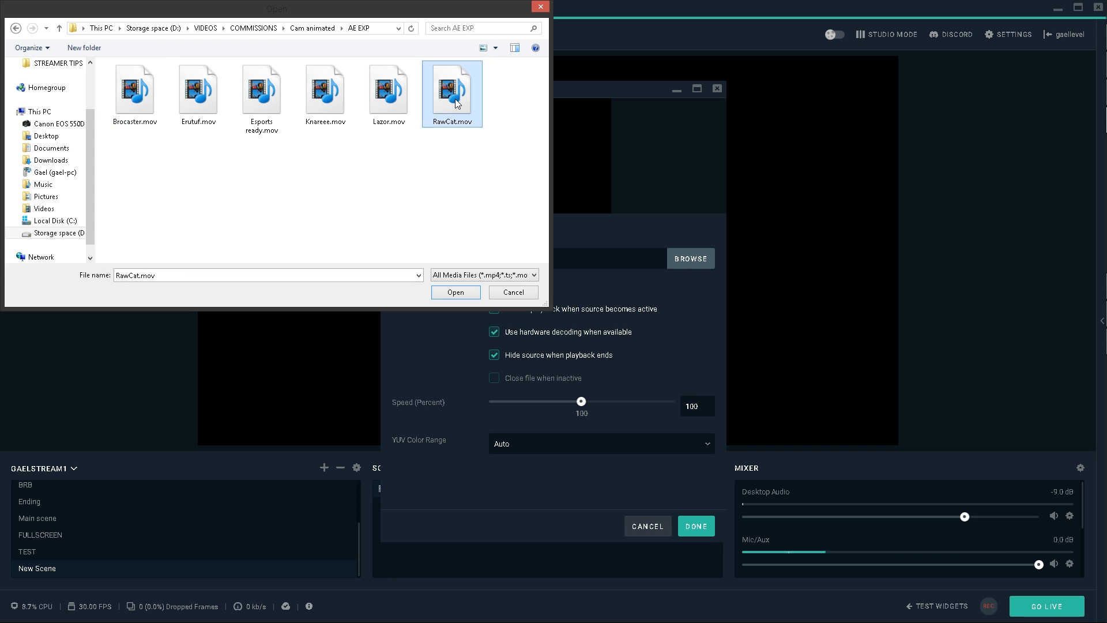
{"action": "left_click", "coordinate": [451, 293]}
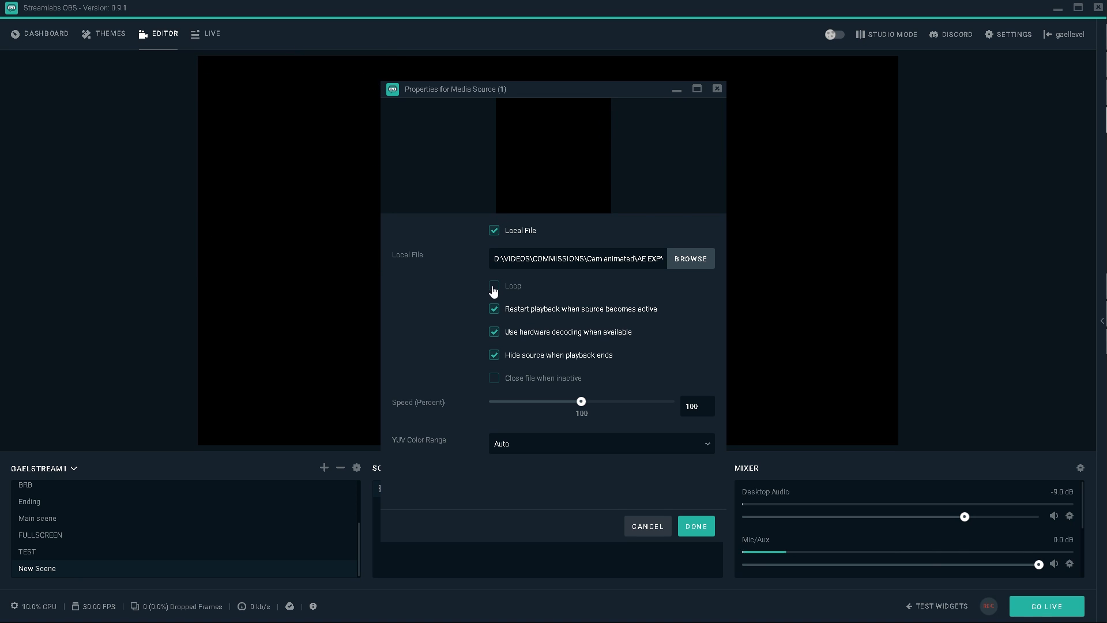
{"action": "left_click_drag", "start_coordinate": [493, 89], "coordinate": [579, 94]}
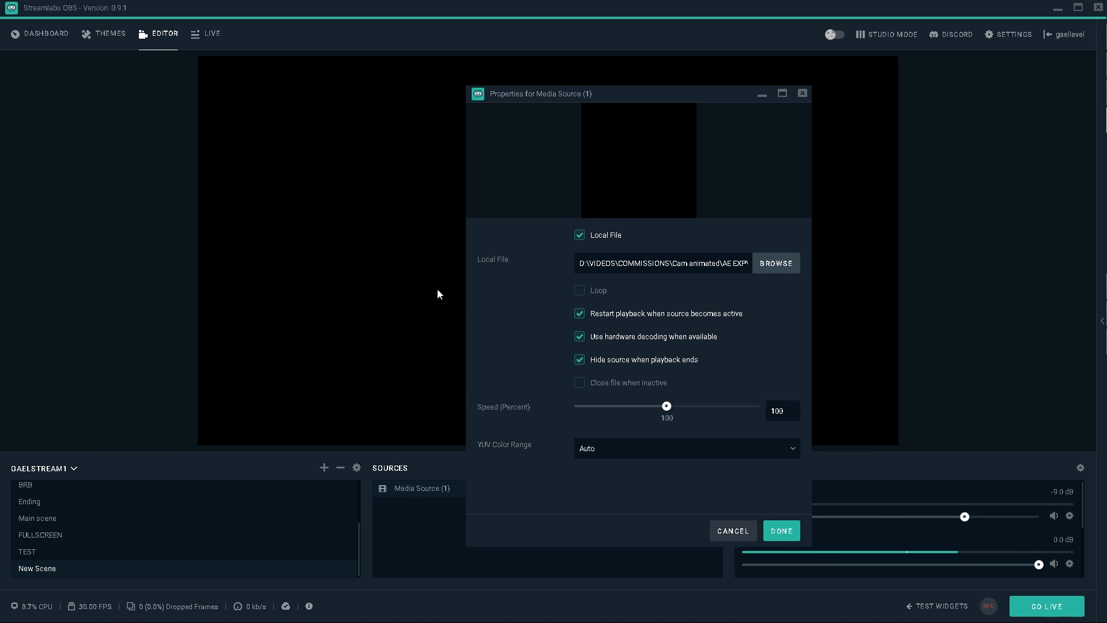
{"action": "left_click", "coordinate": [580, 292]}
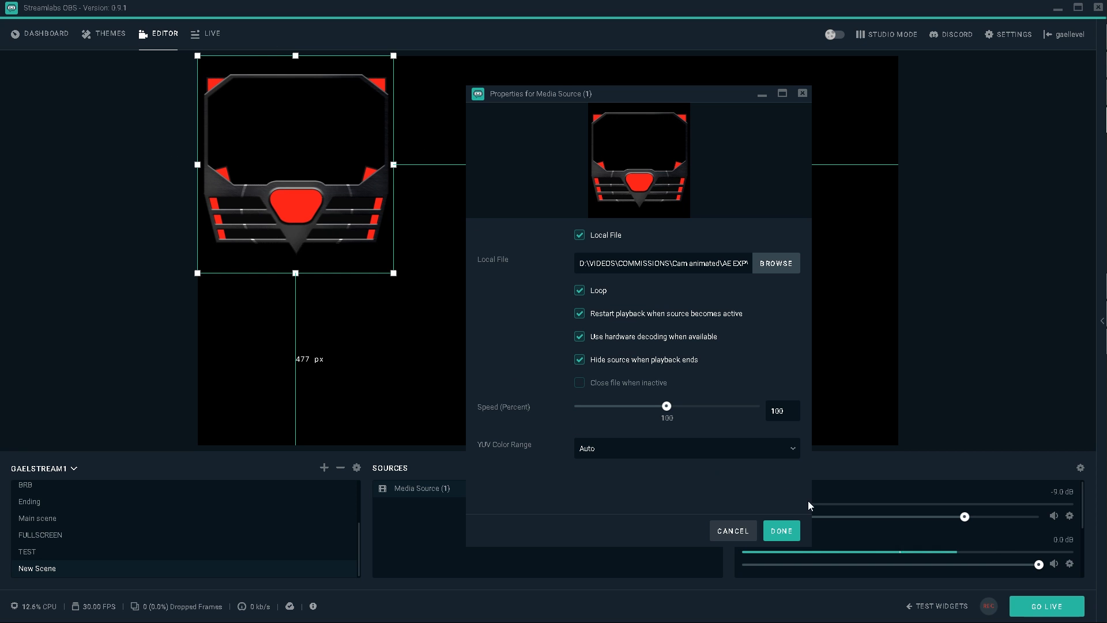
{"action": "left_click", "coordinate": [782, 531]}
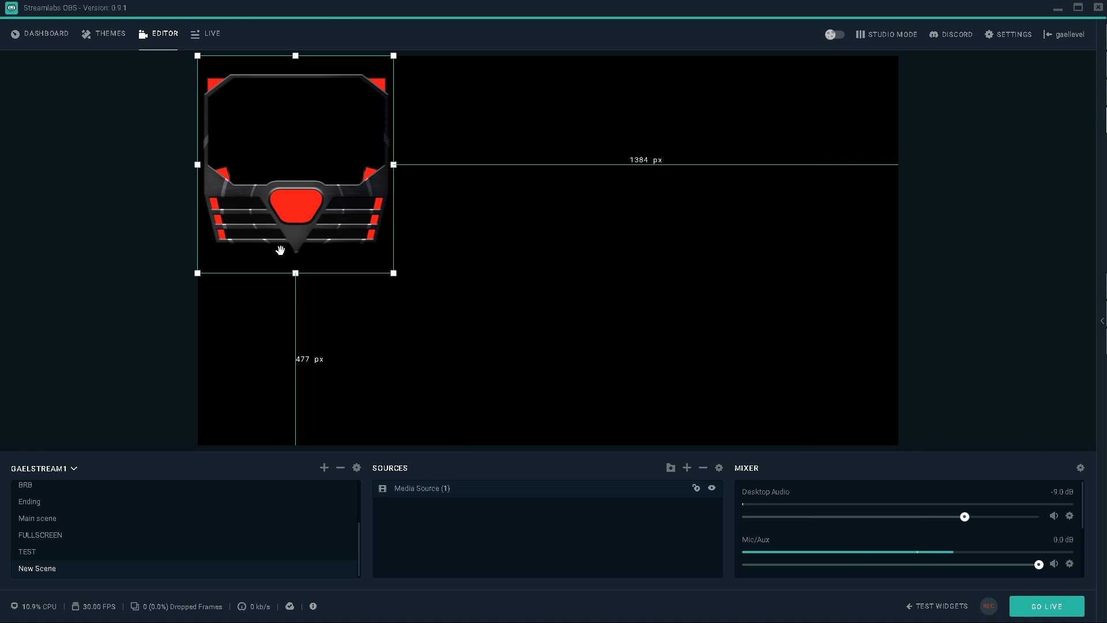
Step: Enlarge the animated webcam frame and position it about 118 px from the canvas's left edge and 60 px from its top
{"action": "left_click_drag", "start_coordinate": [434, 175], "coordinate": [539, 128]}
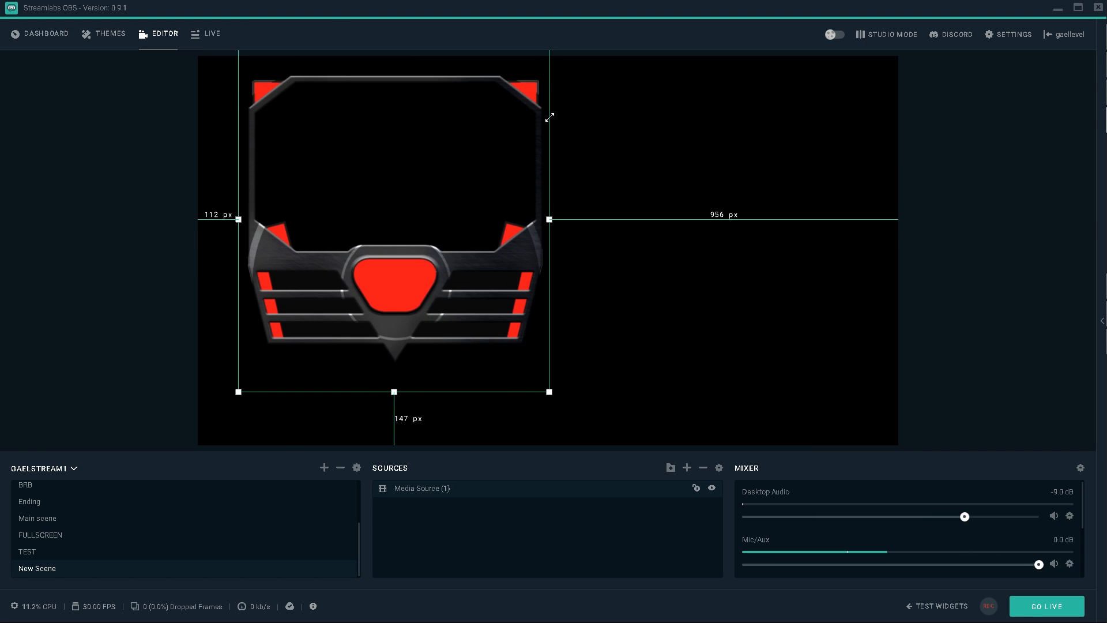
{"action": "left_click_drag", "start_coordinate": [351, 264], "coordinate": [361, 295]}
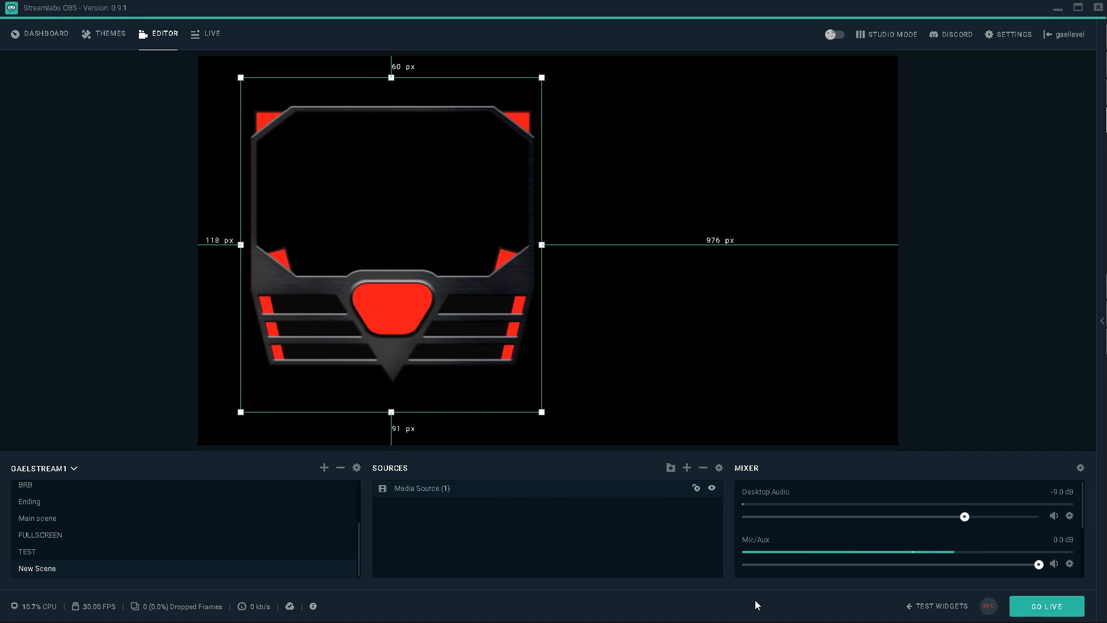
Step: Add the existing video capture device CAM2 to the scene
{"action": "left_click", "coordinate": [687, 468]}
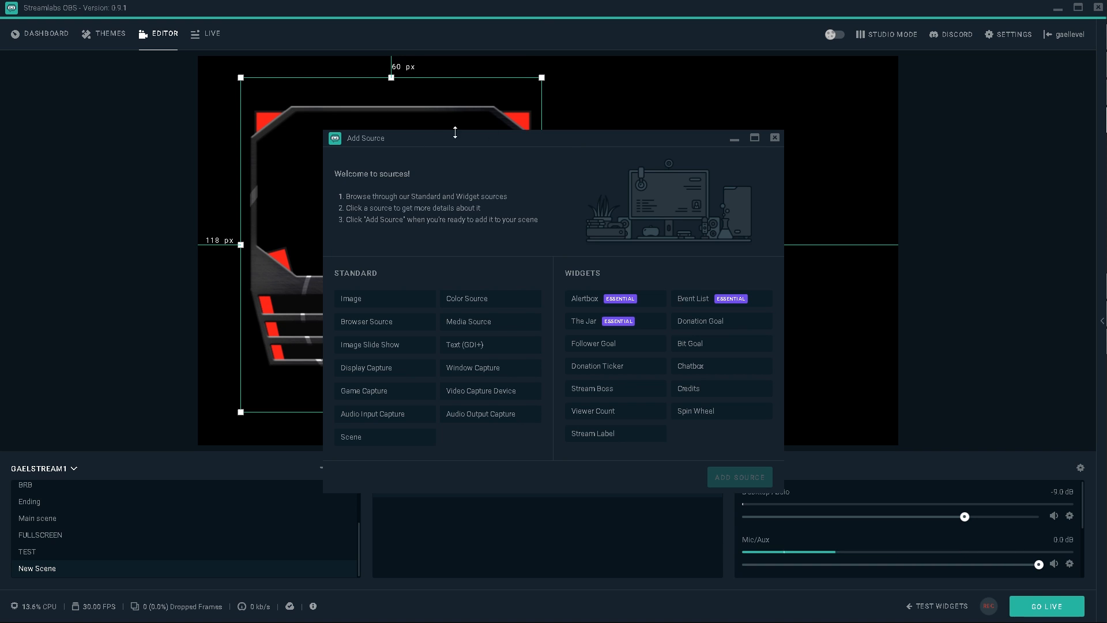
{"action": "left_click", "coordinate": [458, 396]}
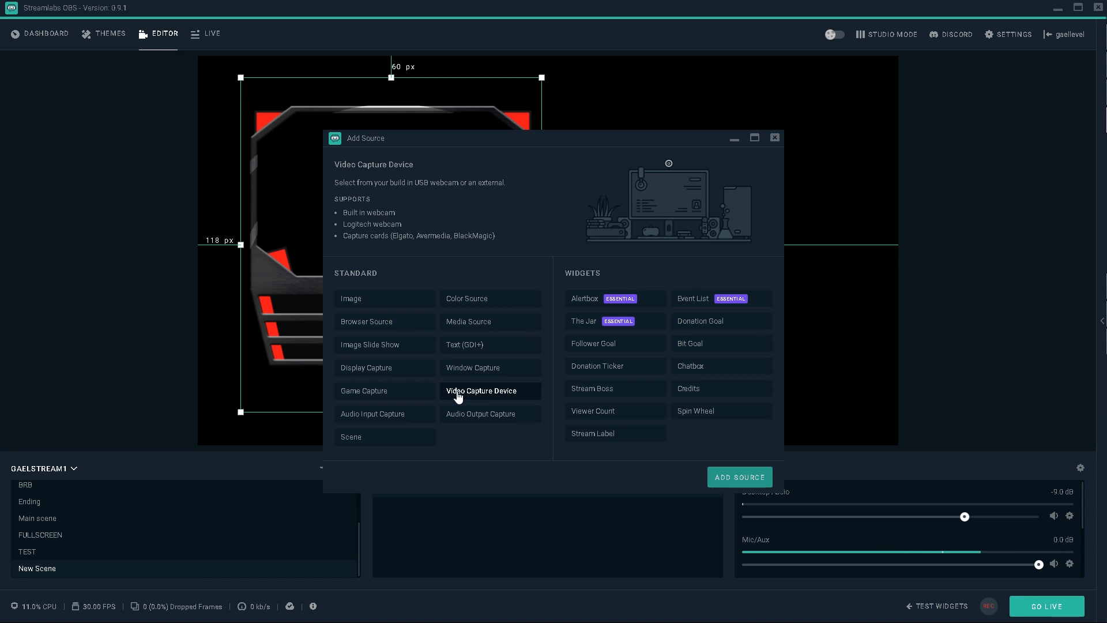
{"action": "left_click", "coordinate": [737, 482]}
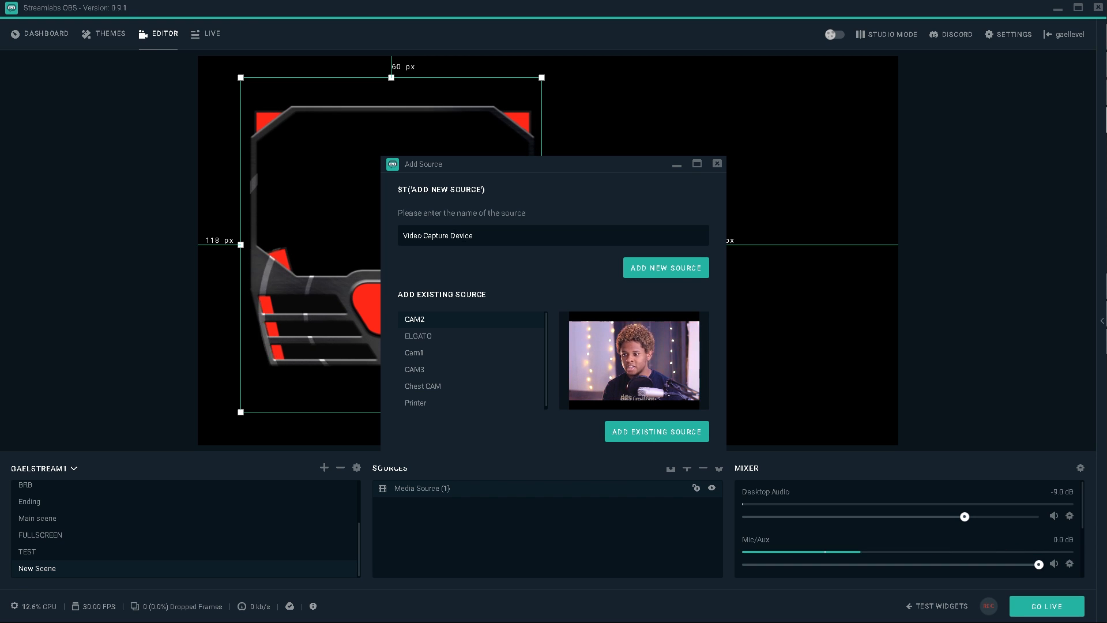
{"action": "left_click", "coordinate": [638, 430]}
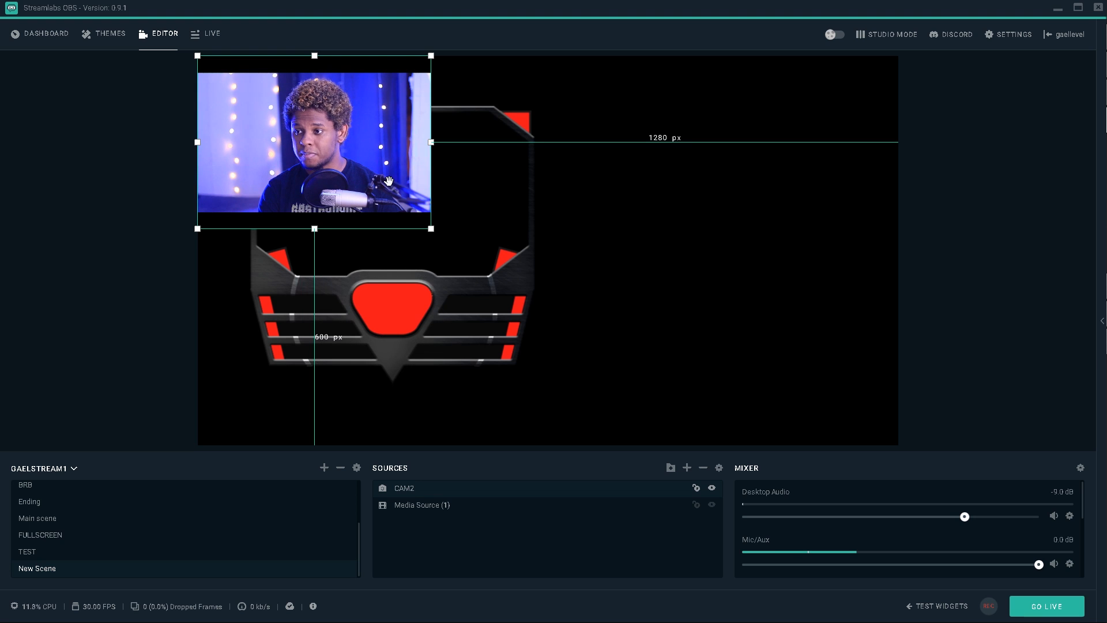
Step: Move the CAM2 picture over the frame's opening and place CAM2 below Media Source (1) in the source order
{"action": "left_click_drag", "start_coordinate": [234, 107], "coordinate": [295, 159]}
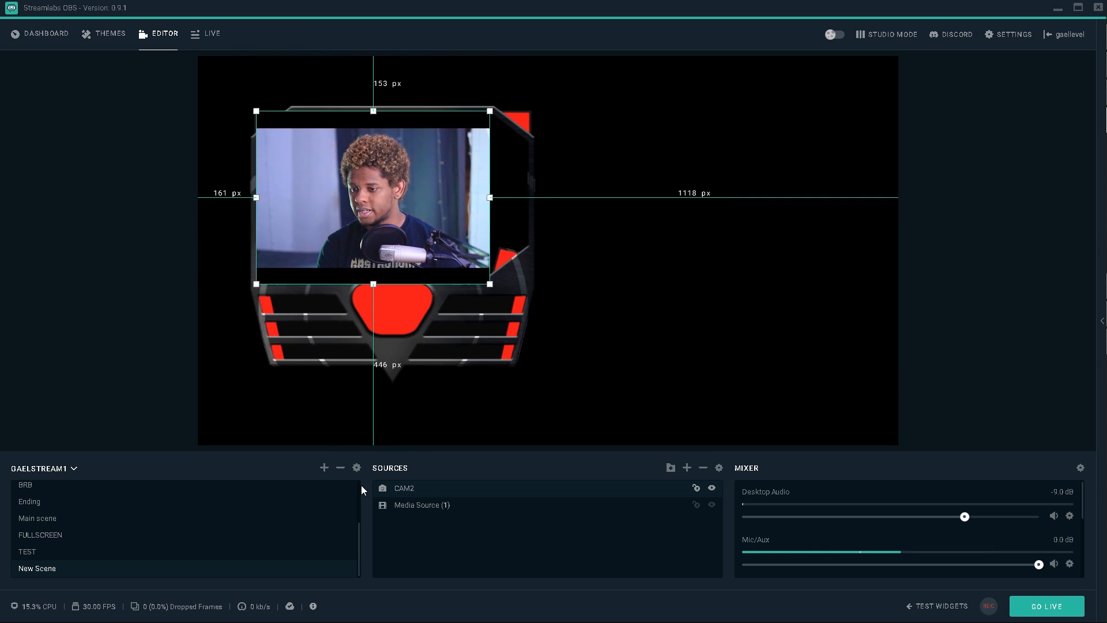
{"action": "left_click_drag", "start_coordinate": [294, 216], "coordinate": [306, 220]}
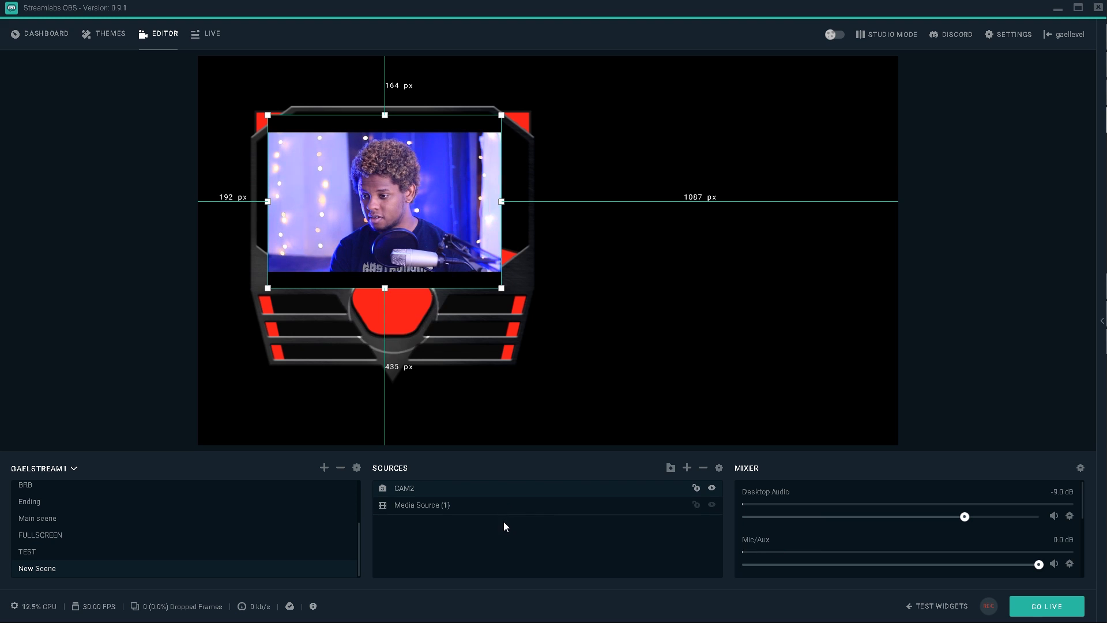
{"action": "left_click_drag", "start_coordinate": [503, 522], "coordinate": [503, 522]}
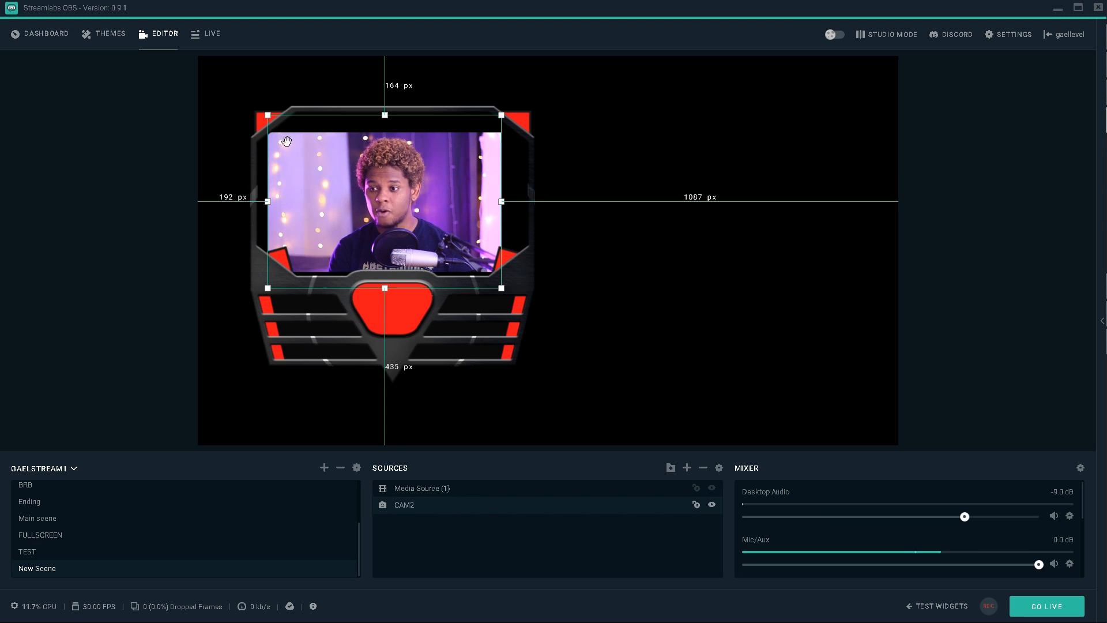
Step: Enlarge and trim the CAM2 picture to fill the frame's opening, about 159 px from the canvas's left edge and 1011 px from its right
{"action": "left_click_drag", "start_coordinate": [334, 208], "coordinate": [322, 212]}
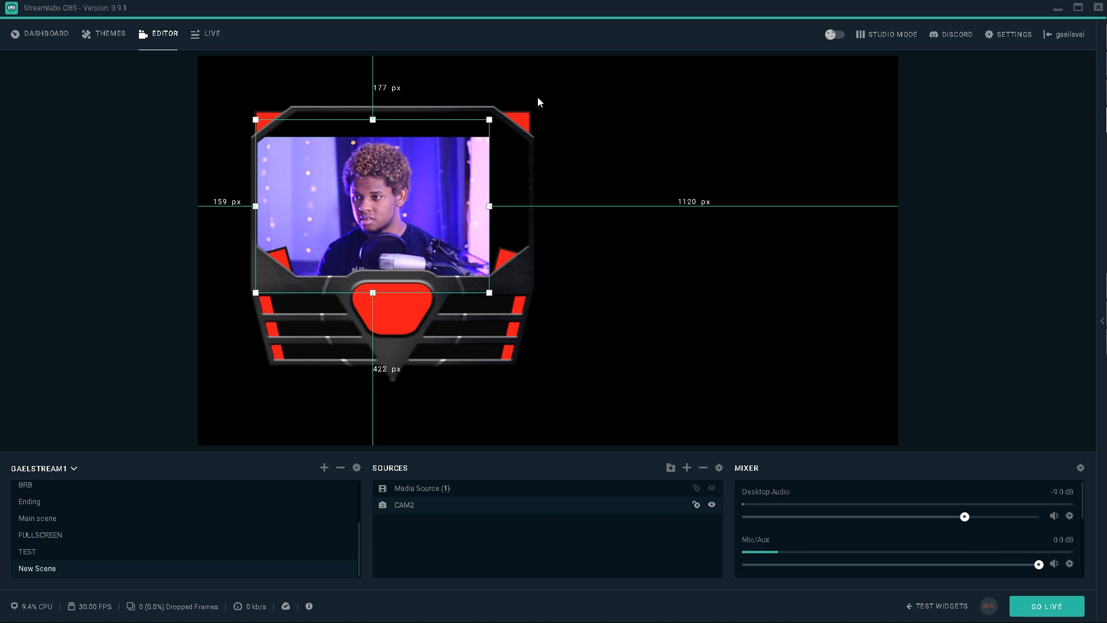
{"action": "left_click_drag", "start_coordinate": [490, 119], "coordinate": [530, 105]}
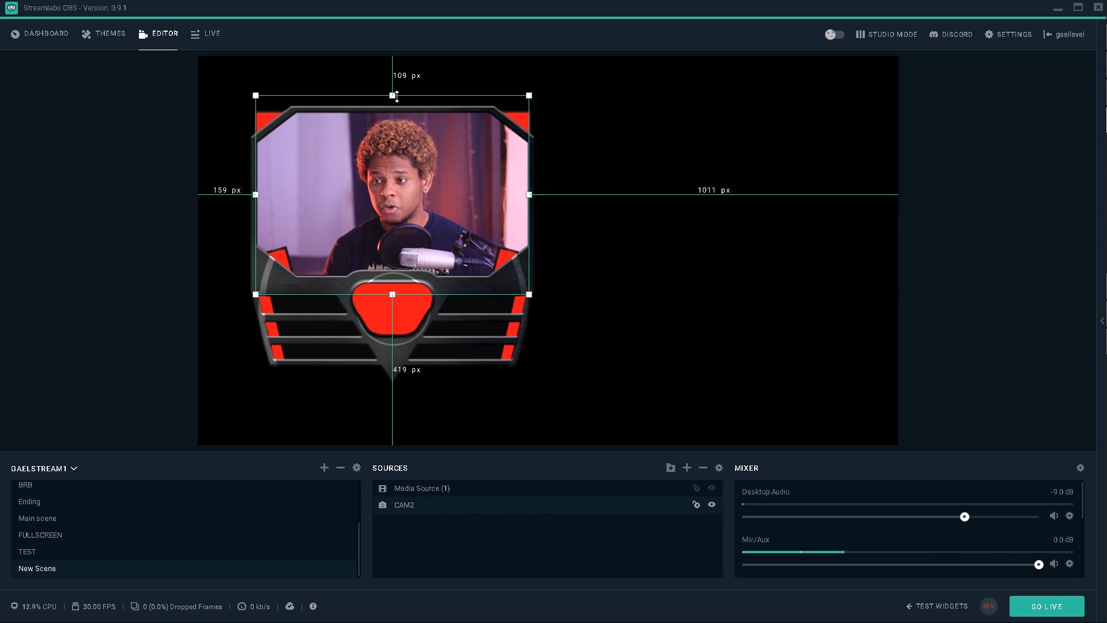
{"action": "left_click_drag", "start_coordinate": [396, 97], "coordinate": [396, 107]}
{"action": "left_click", "coordinate": [84, 341]}
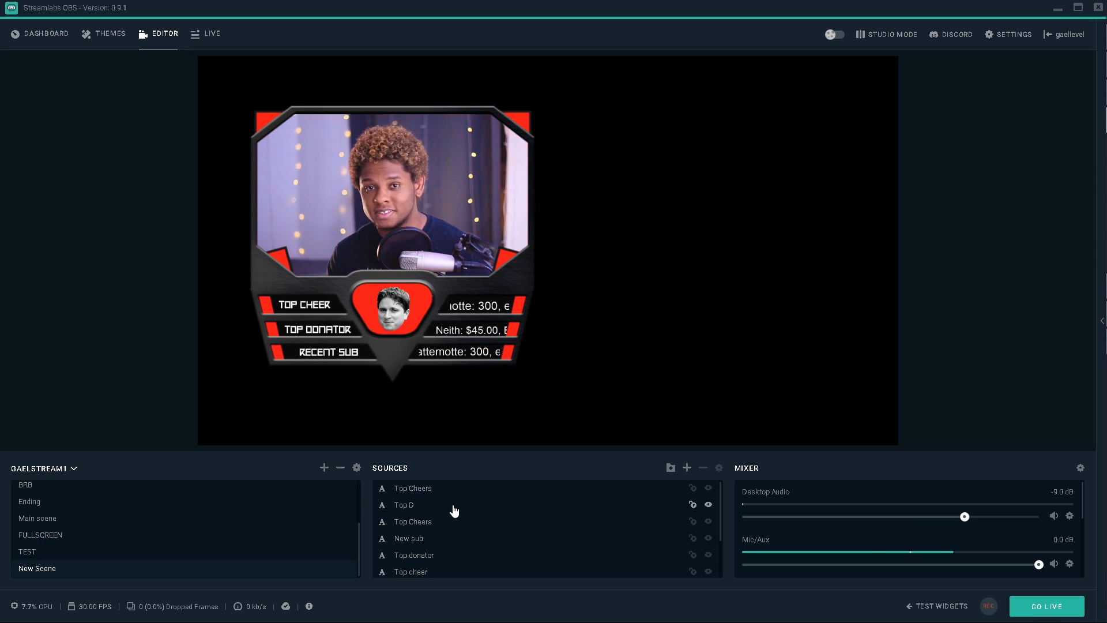
Step: Add a Color Correction filter to the webcam frame Media Source (1)
{"action": "left_click", "coordinate": [496, 539]}
{"action": "scroll", "coordinate": [419, 571], "scroll_direction": "down", "scroll_amount": 2}
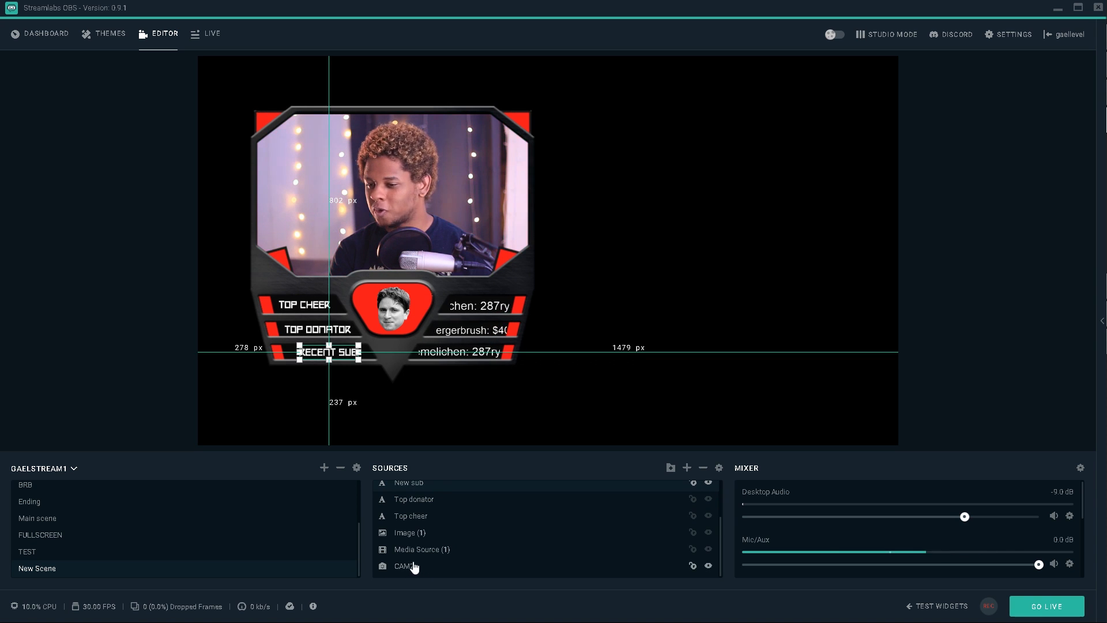
{"action": "left_click", "coordinate": [409, 549]}
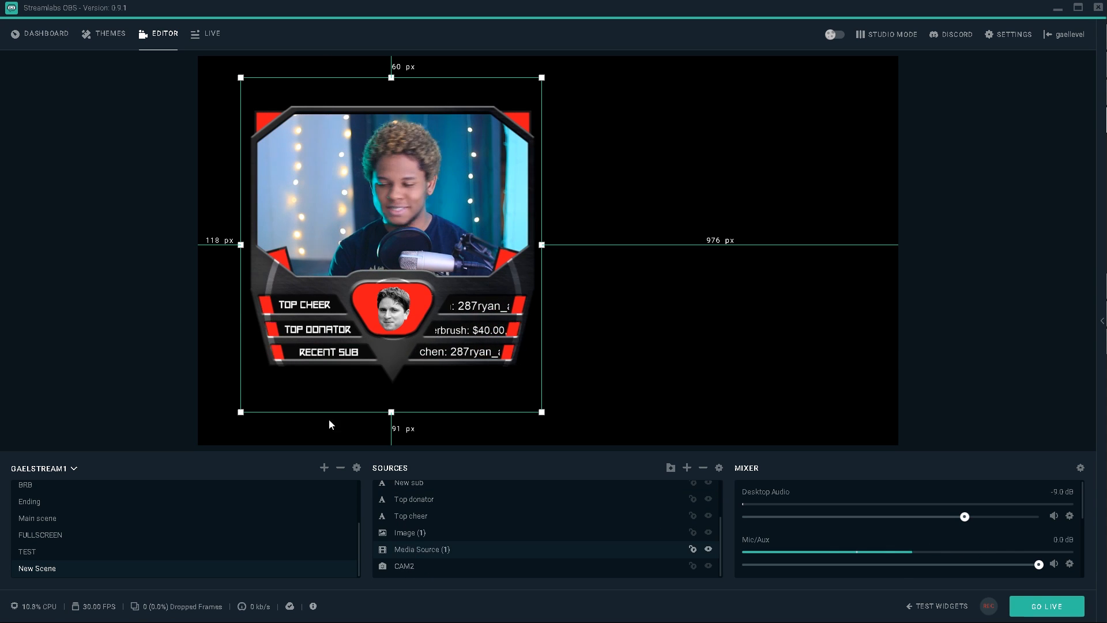
{"action": "right_click", "coordinate": [422, 550]}
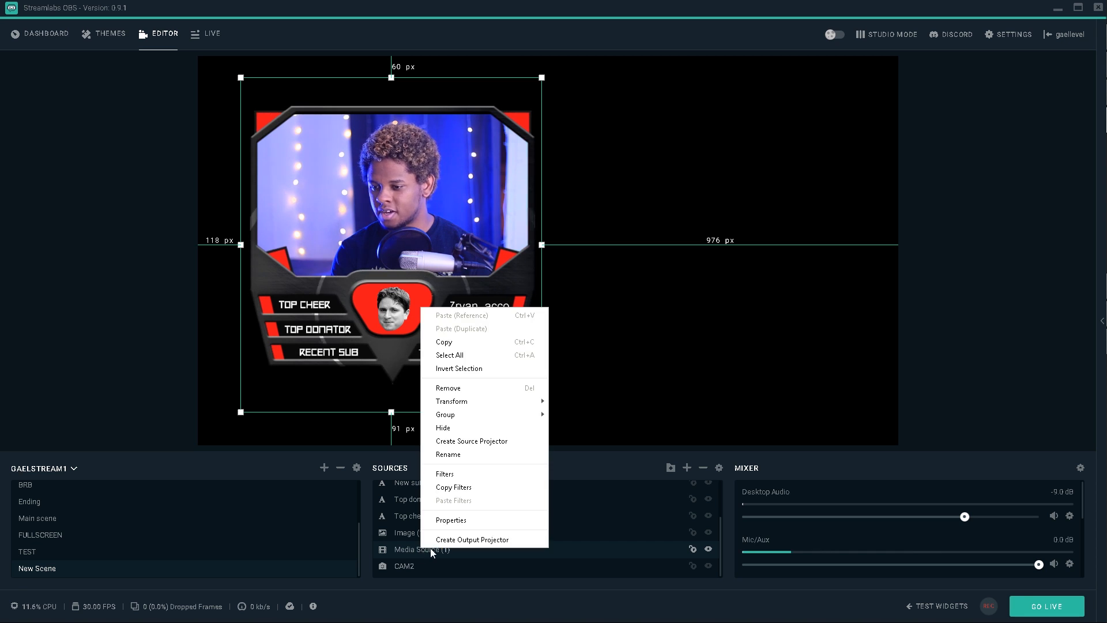
{"action": "left_click", "coordinate": [433, 471]}
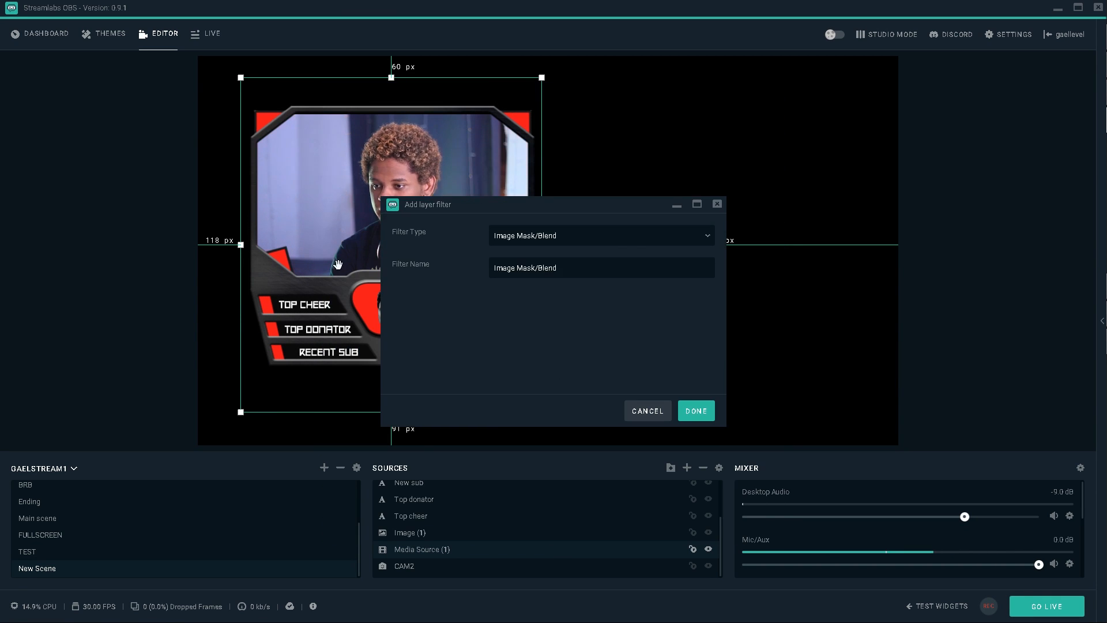
{"action": "left_click", "coordinate": [627, 239]}
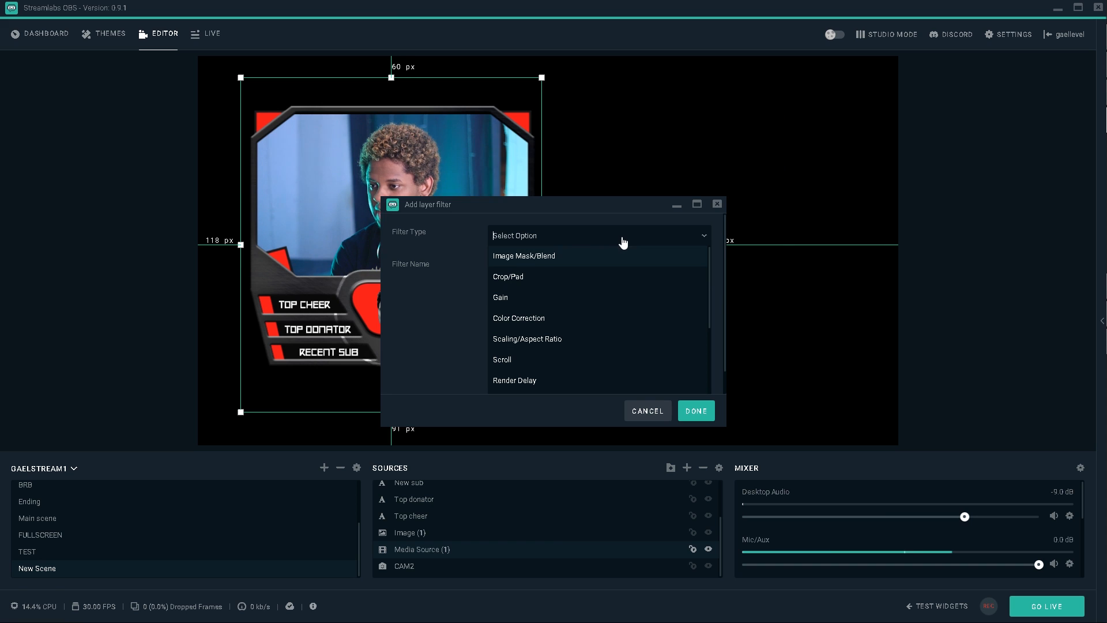
{"action": "left_click", "coordinate": [603, 326]}
{"action": "left_click", "coordinate": [696, 411]}
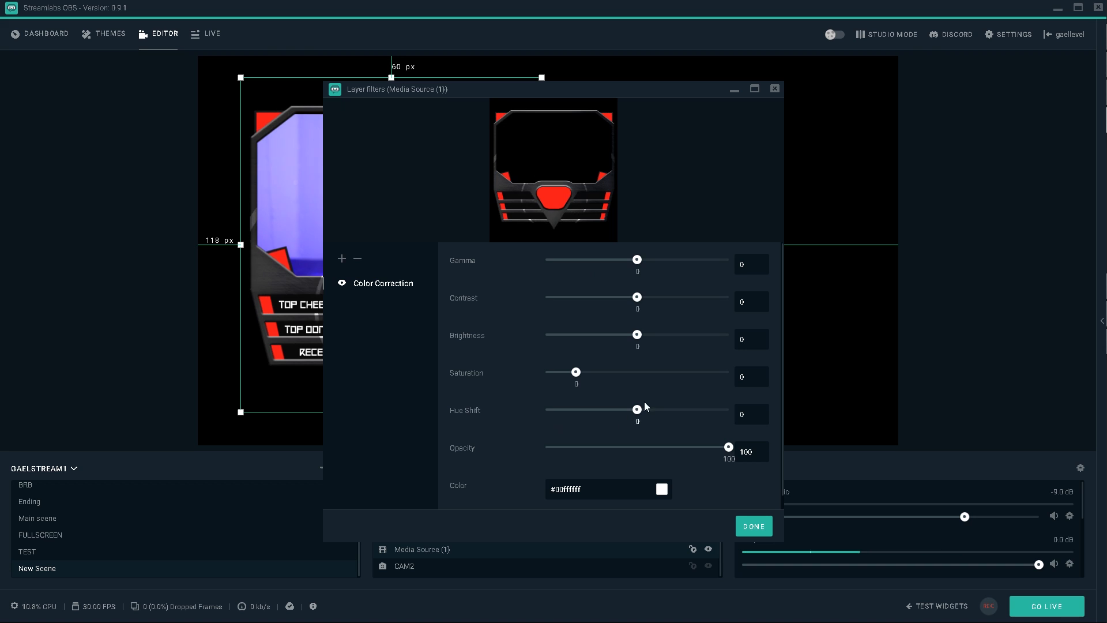
Step: Recolor the frame bright yellow with a hue shift of about -59.08, saturation of 1.39 and gamma of -0.51, and close the filters
{"action": "left_click_drag", "start_coordinate": [637, 411], "coordinate": [608, 409]}
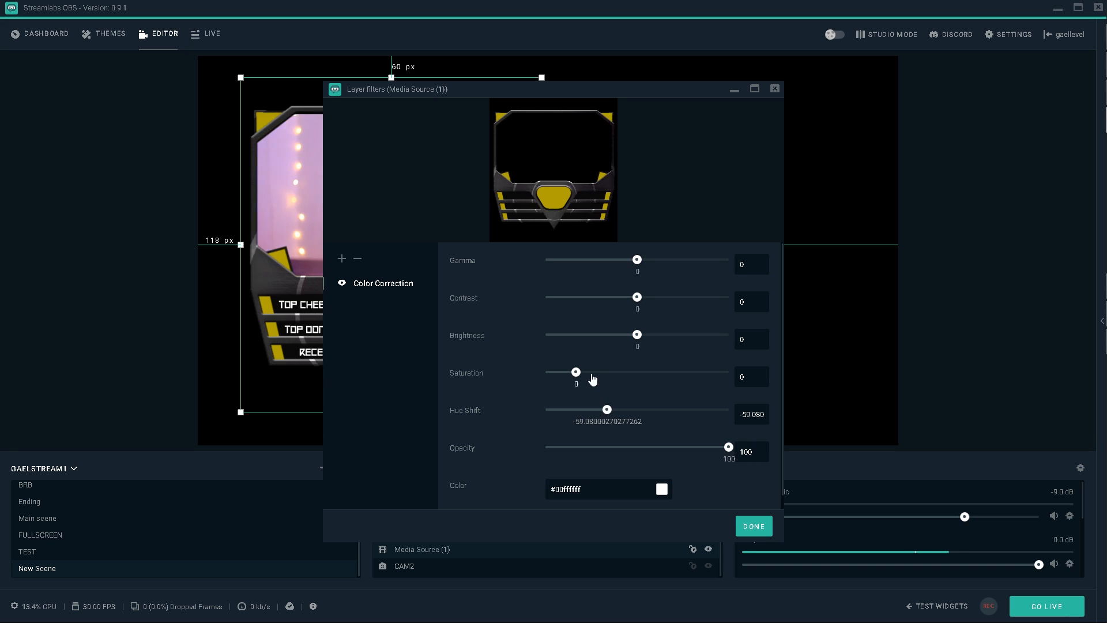
{"action": "left_click_drag", "start_coordinate": [576, 373], "coordinate": [620, 377]}
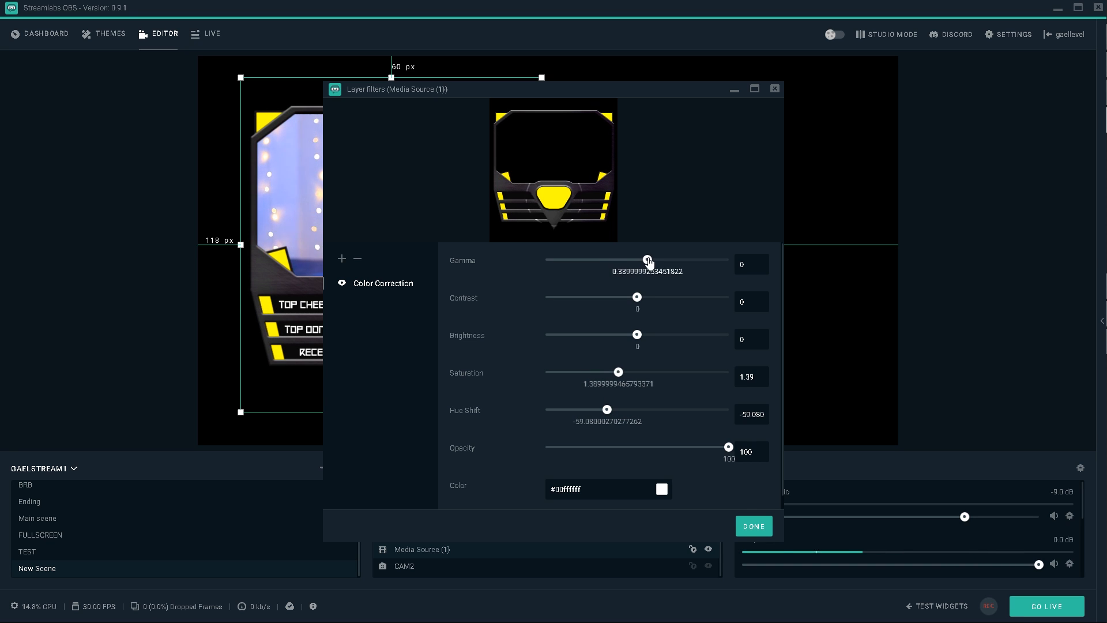
{"action": "left_click_drag", "start_coordinate": [649, 262], "coordinate": [623, 263]}
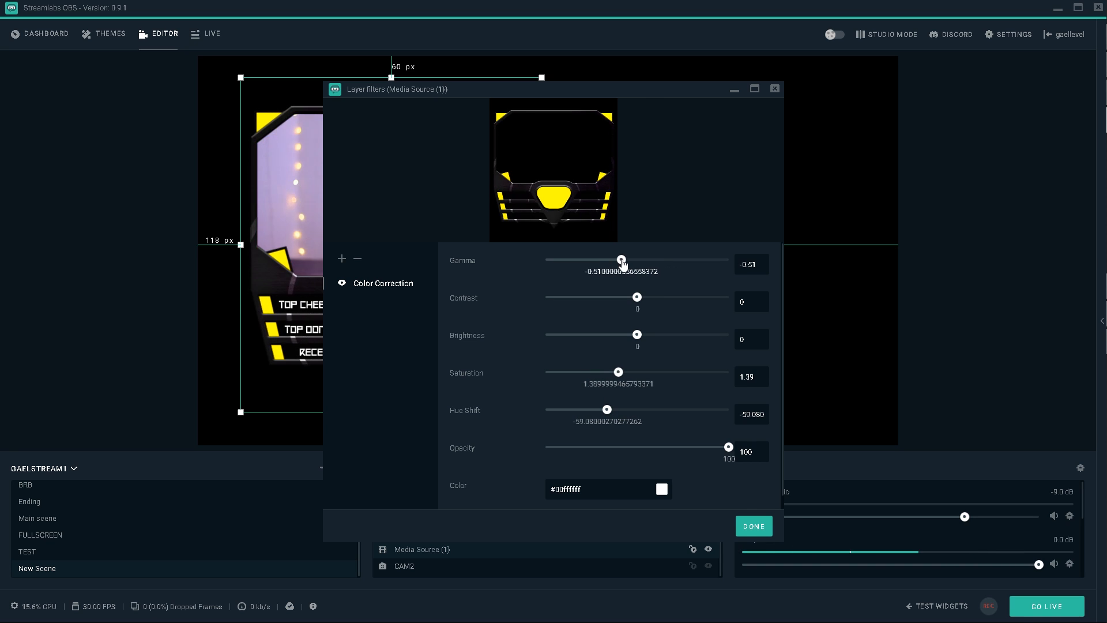
{"action": "left_click", "coordinate": [752, 526]}
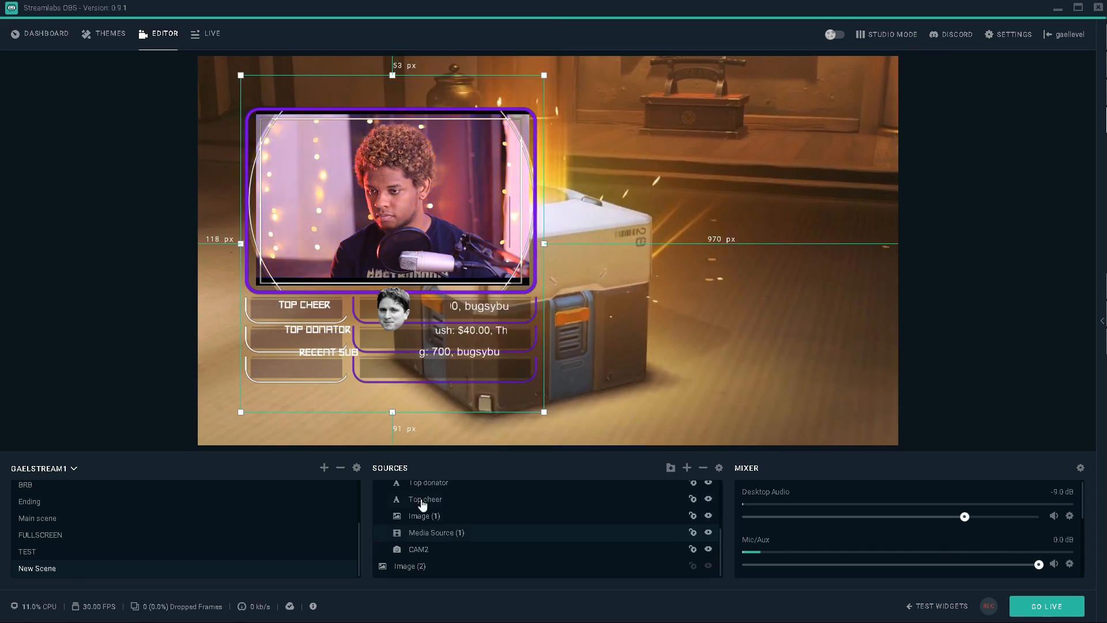
Step: Move the top cheer, top donator and recent sub labels and values into the purple frame's rows, and hide Image (1)
{"action": "left_click", "coordinate": [307, 331]}
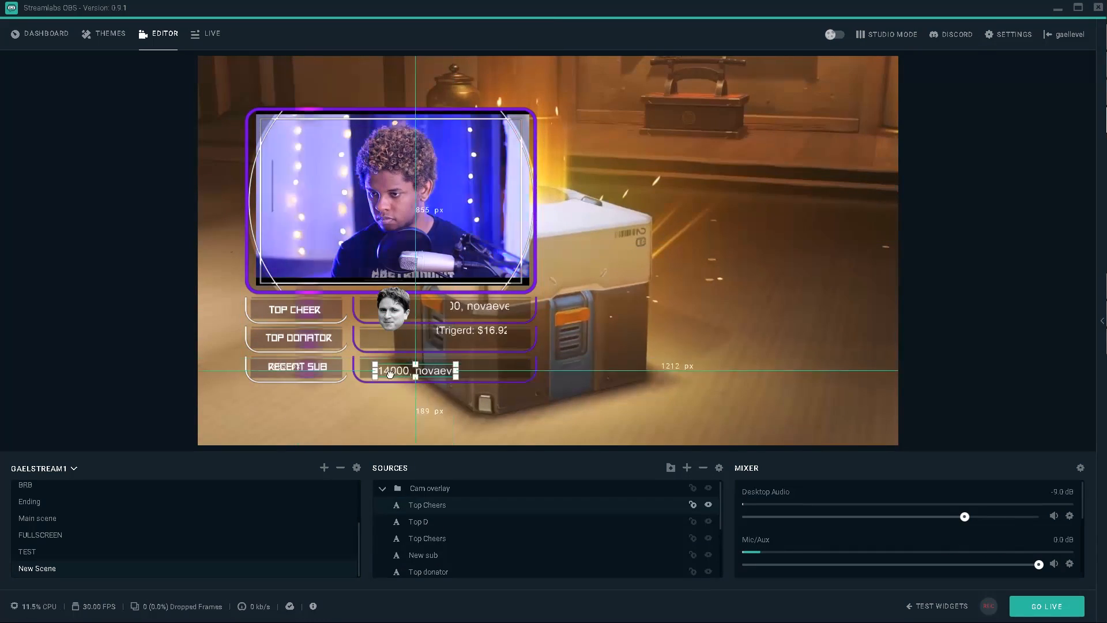
{"action": "scroll", "coordinate": [421, 516], "scroll_direction": "down", "scroll_amount": 3}
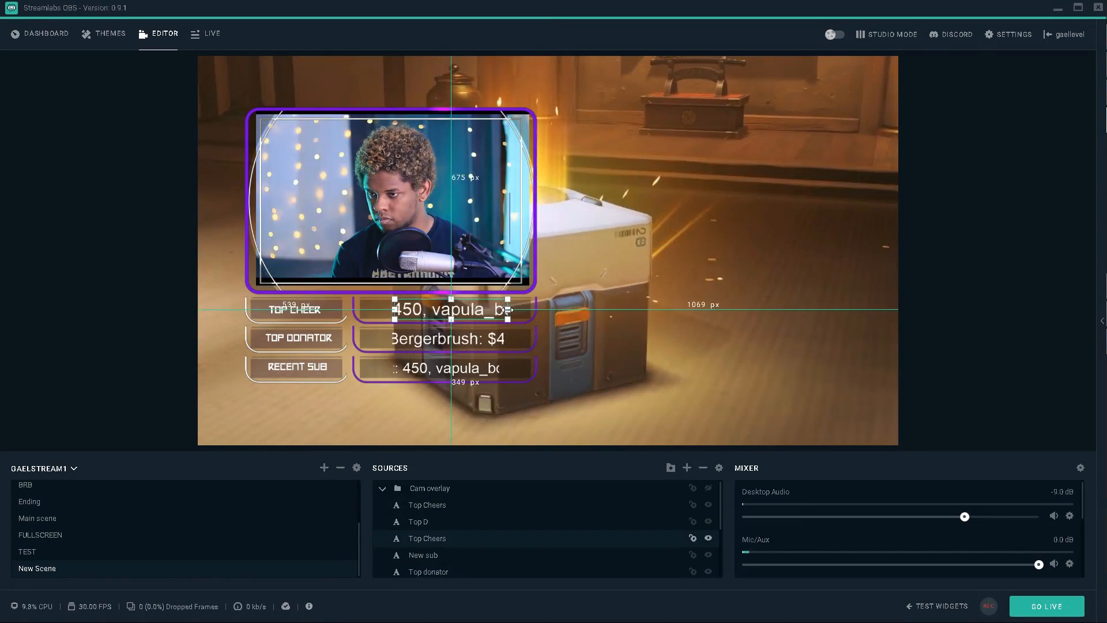
Step: Recolor the purple frame Media Source (1) to orange through its filters
{"action": "left_click", "coordinate": [602, 535]}
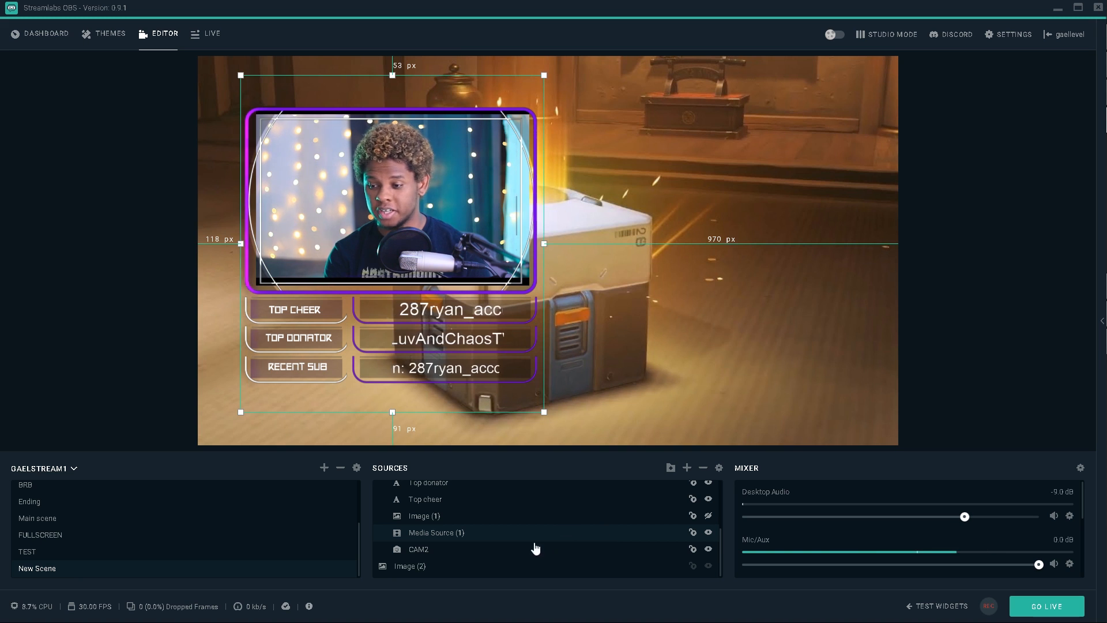
{"action": "right_click", "coordinate": [437, 533]}
{"action": "left_click", "coordinate": [461, 457]}
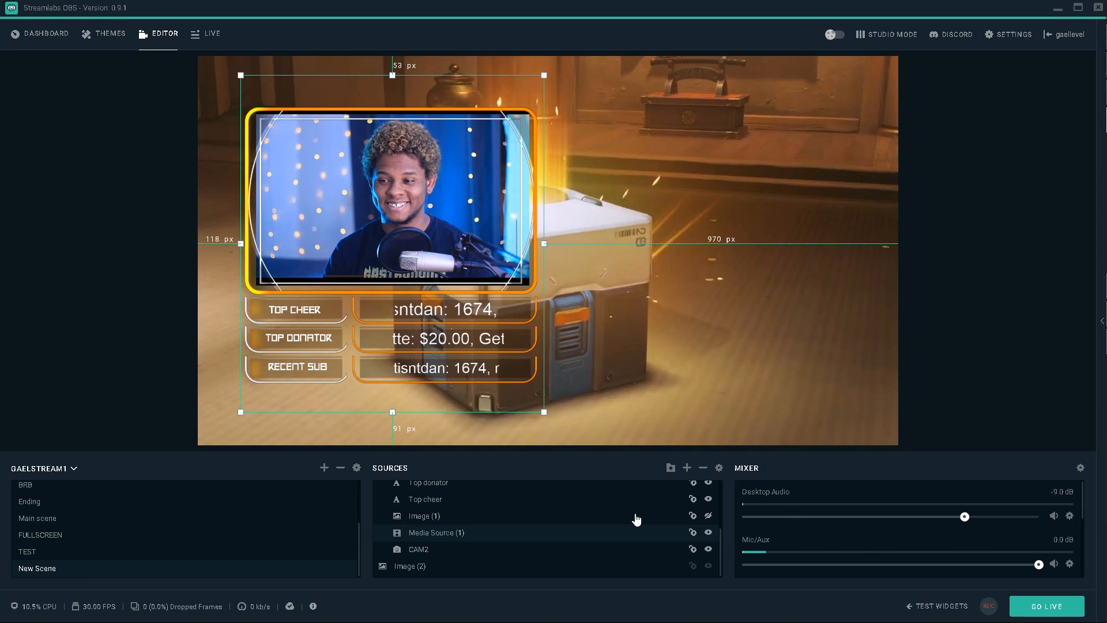
Step: Fit the labels into the right-hand cells of the green frame and move the top cheer value into its left-hand cell
{"action": "left_click", "coordinate": [281, 332]}
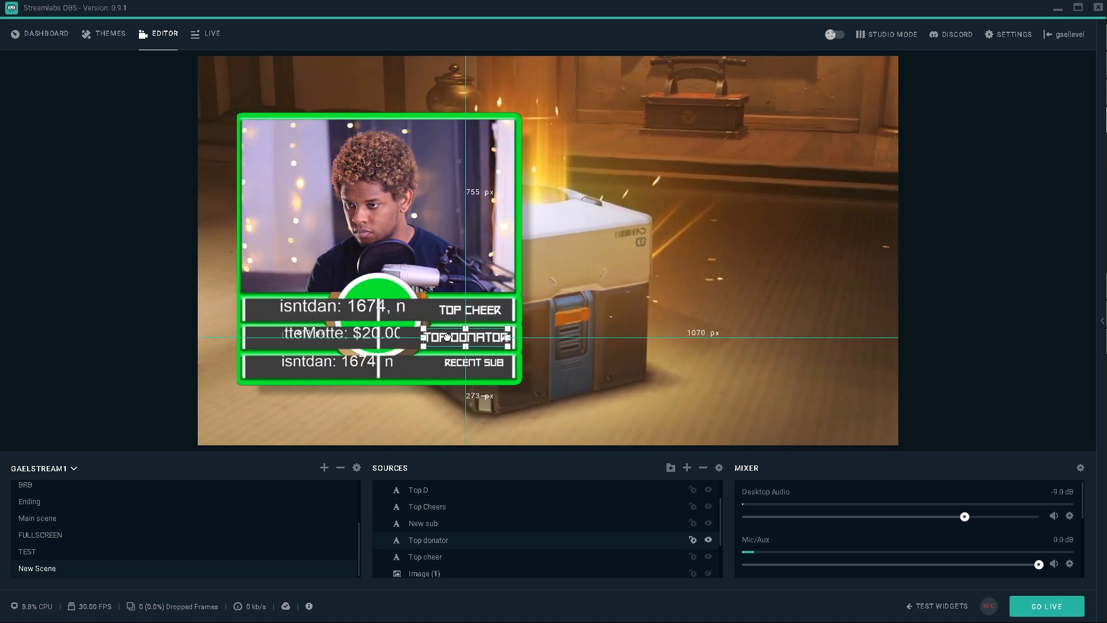
{"action": "left_click", "coordinate": [289, 314]}
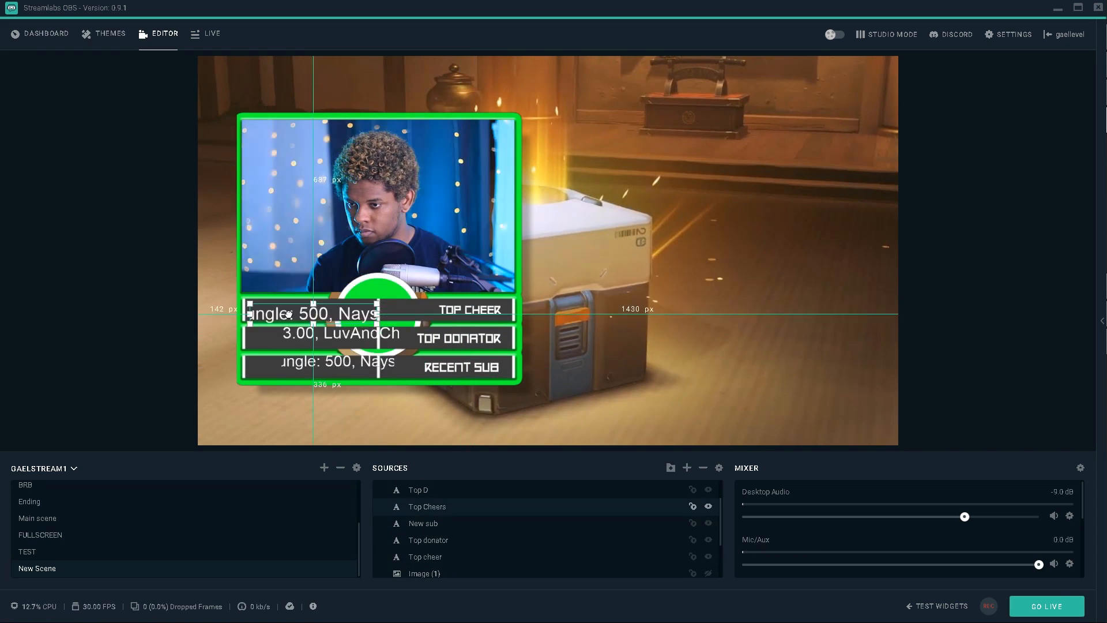